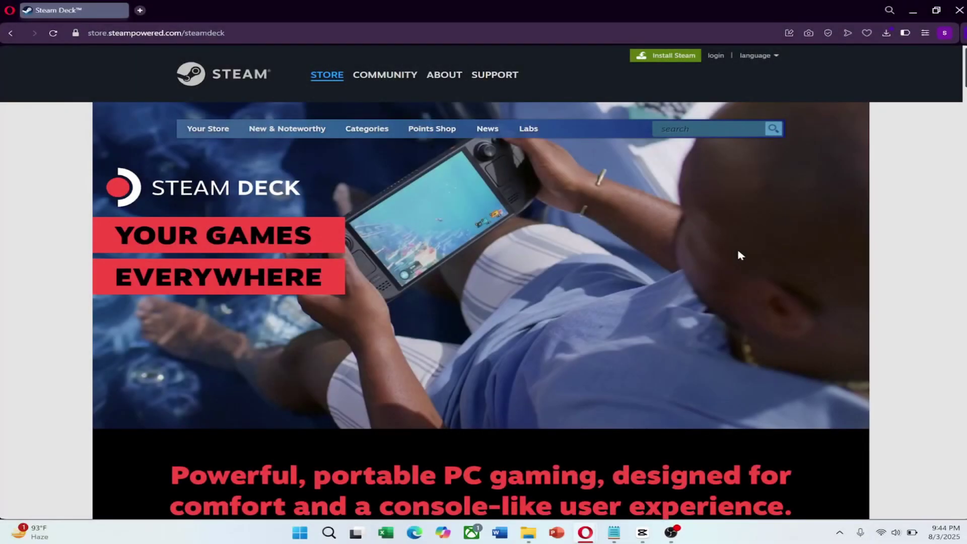
Look through the Steam Deck store page, including the top played games, the model comparison and the OLED section.
scroll(739, 255, down, 5)
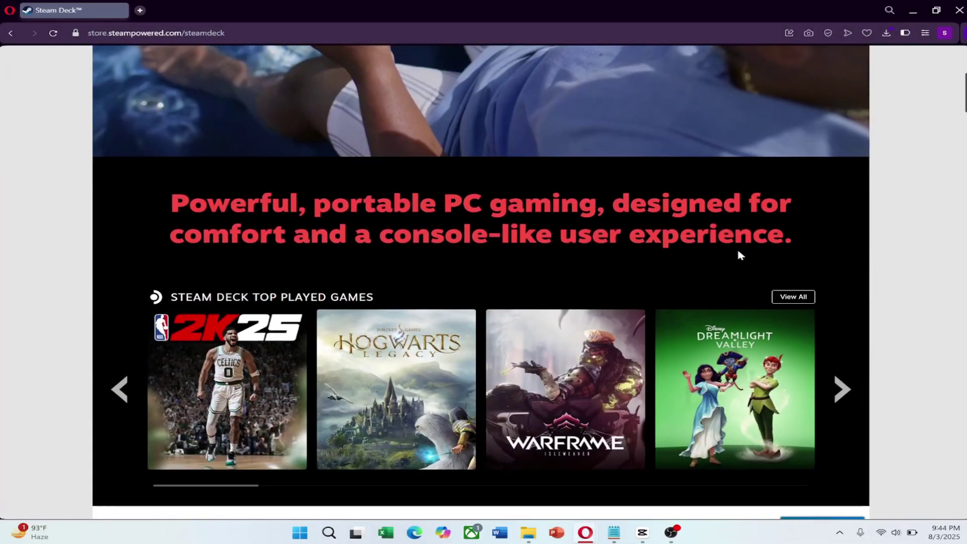
scroll(738, 252, down, 4)
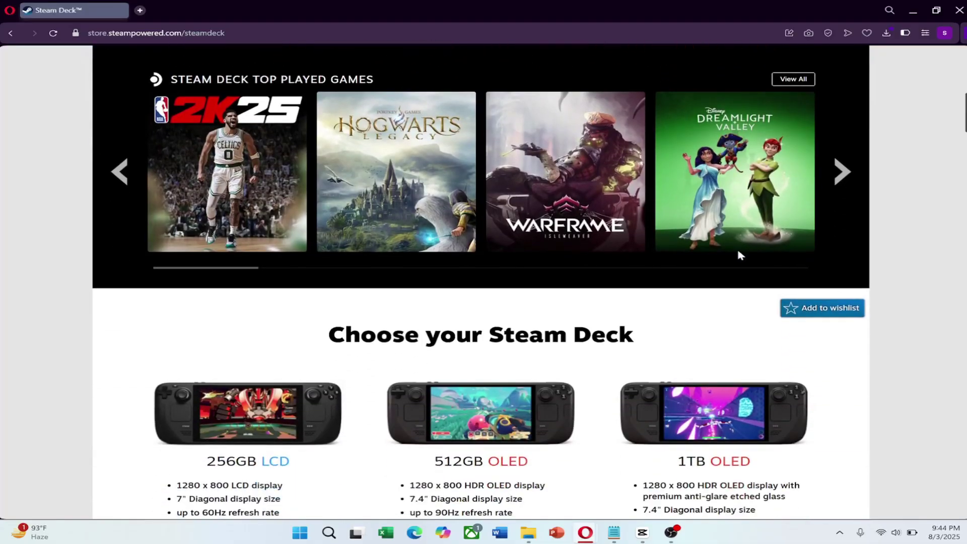
scroll(739, 255, down, 3)
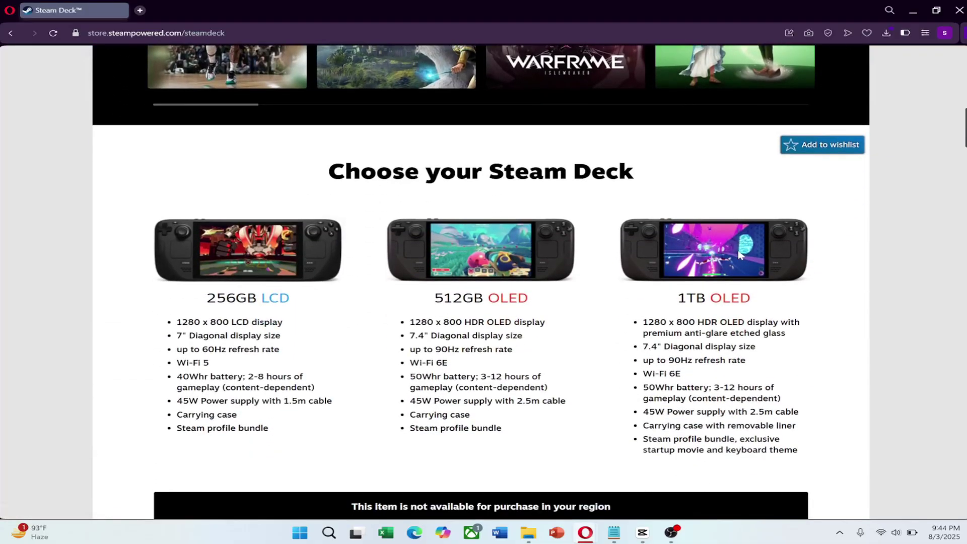
scroll(739, 256, down, 5)
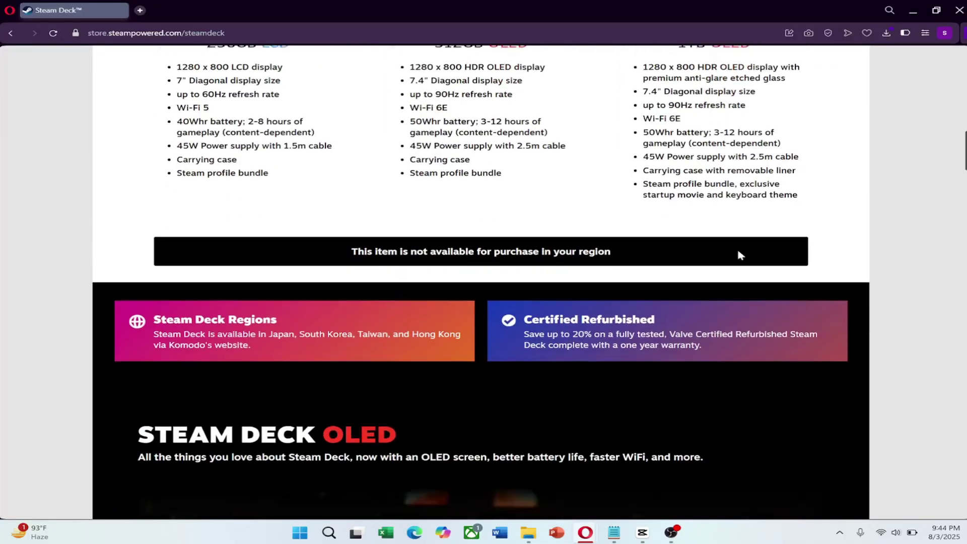
scroll(739, 256, down, 7)
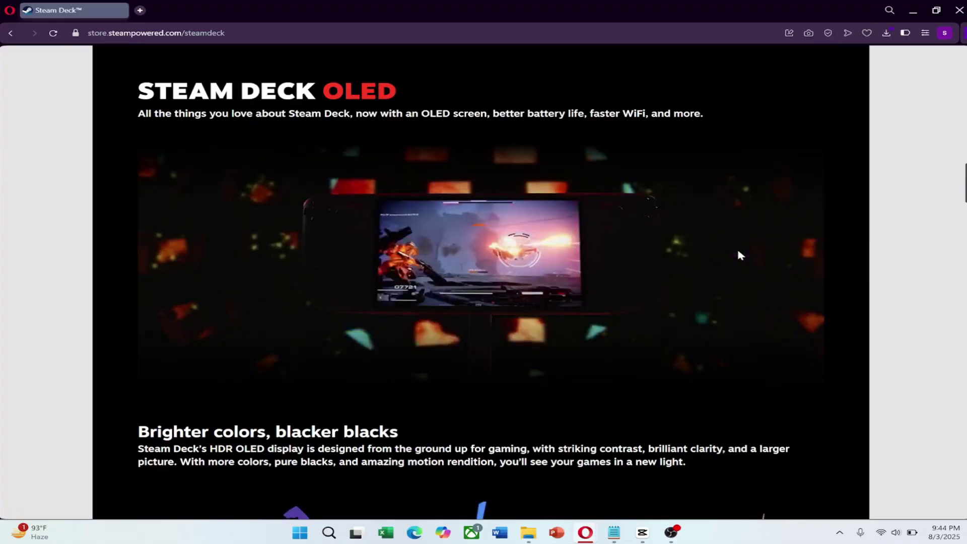
scroll(737, 252, down, 4)
scroll(738, 251, up, 3)
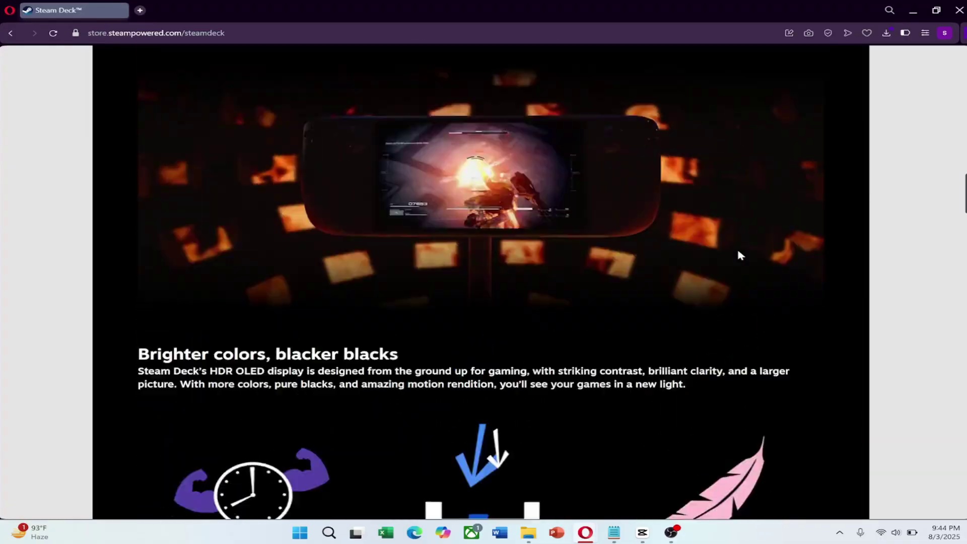
scroll(737, 254, up, 15)
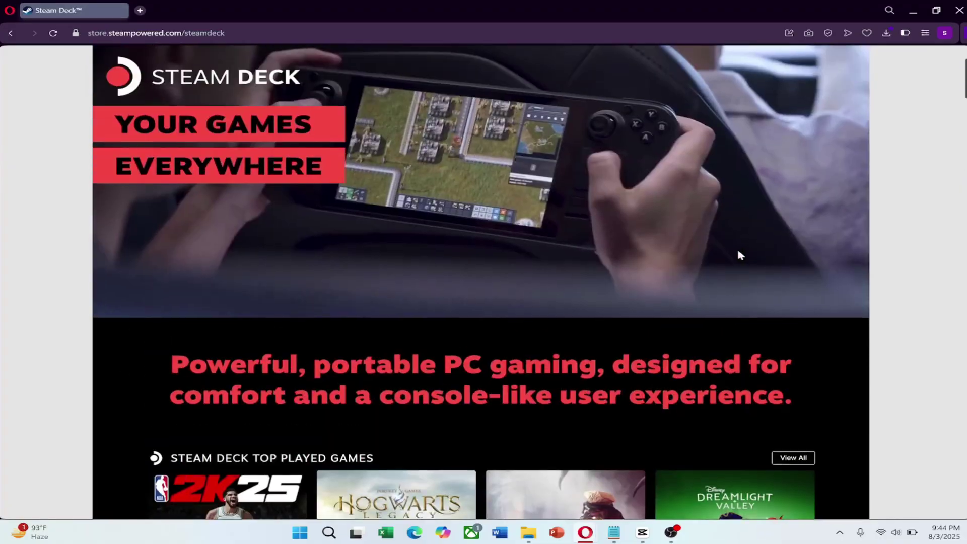
scroll(739, 255, up, 2)
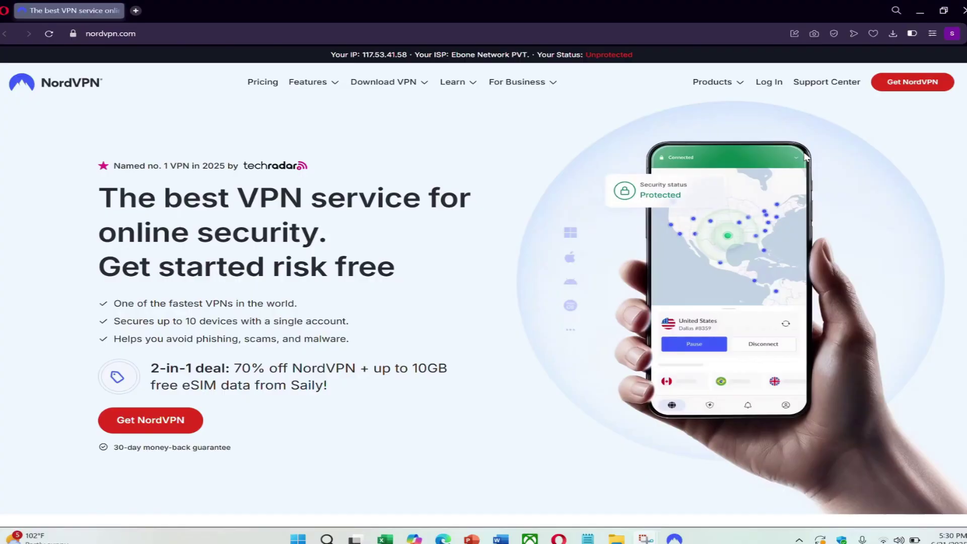
Log in to the Nord Account and open the manual setup of NordVPN from its advanced settings.
click(769, 82)
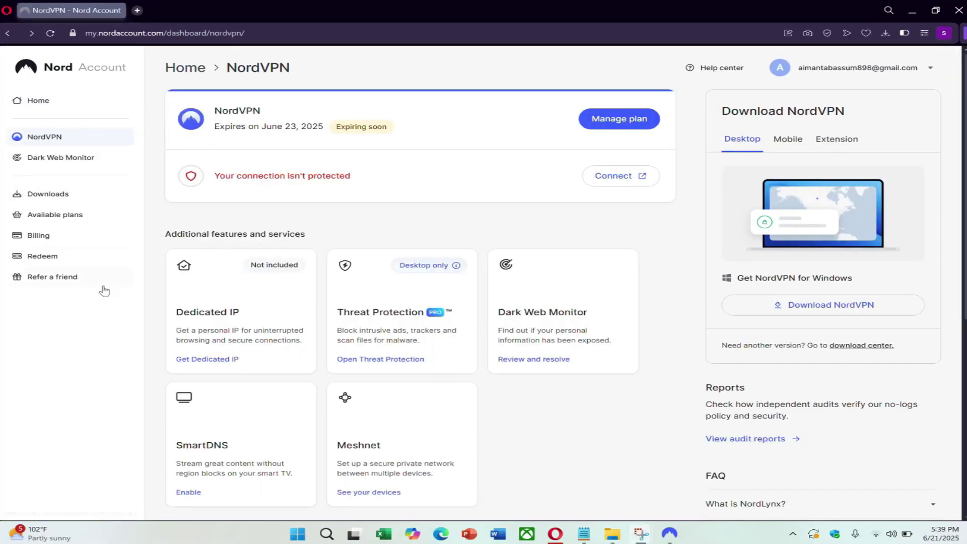
scroll(299, 259, down, 7)
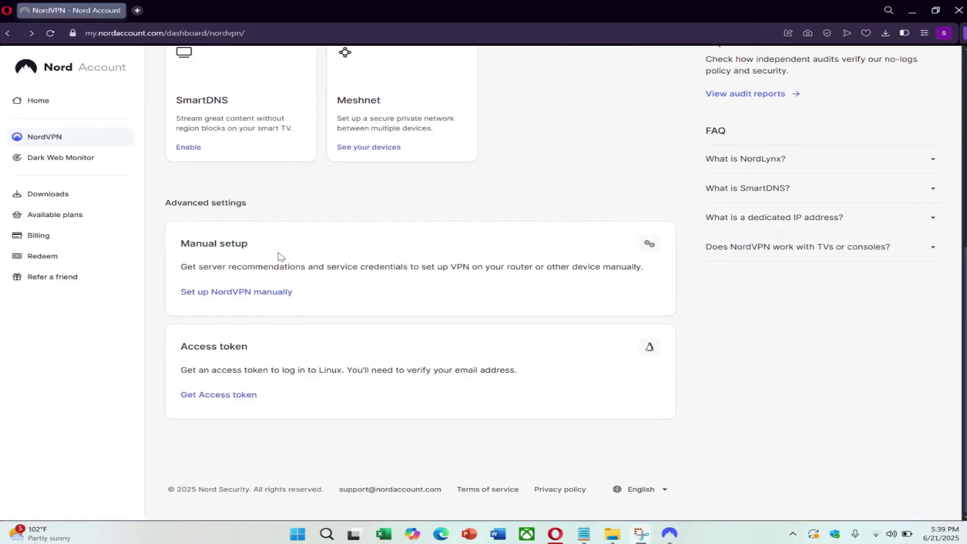
click(218, 293)
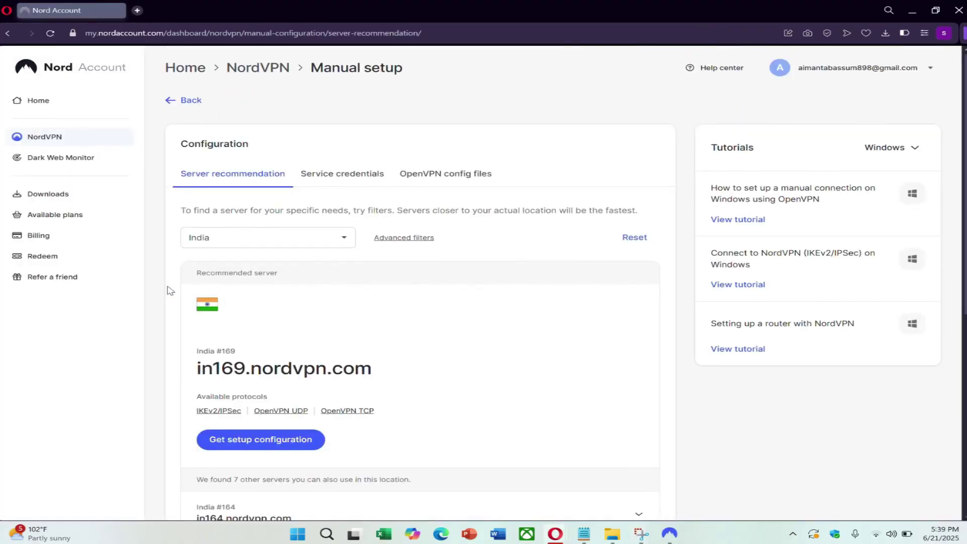
Review the recommended servers for India and change the server recommendation country to United States.
scroll(263, 272, down, 4)
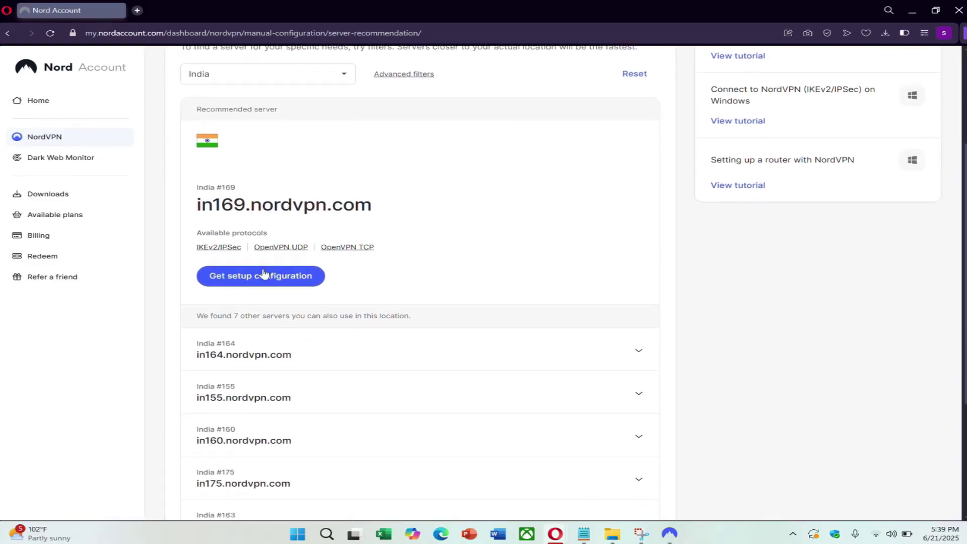
scroll(263, 271, down, 2)
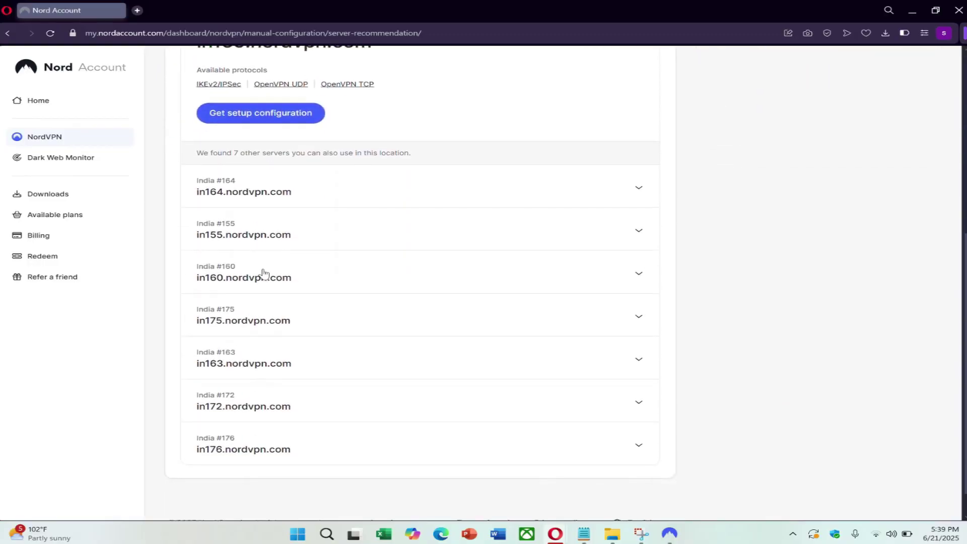
scroll(264, 272, up, 5)
scroll(263, 272, up, 2)
click(267, 237)
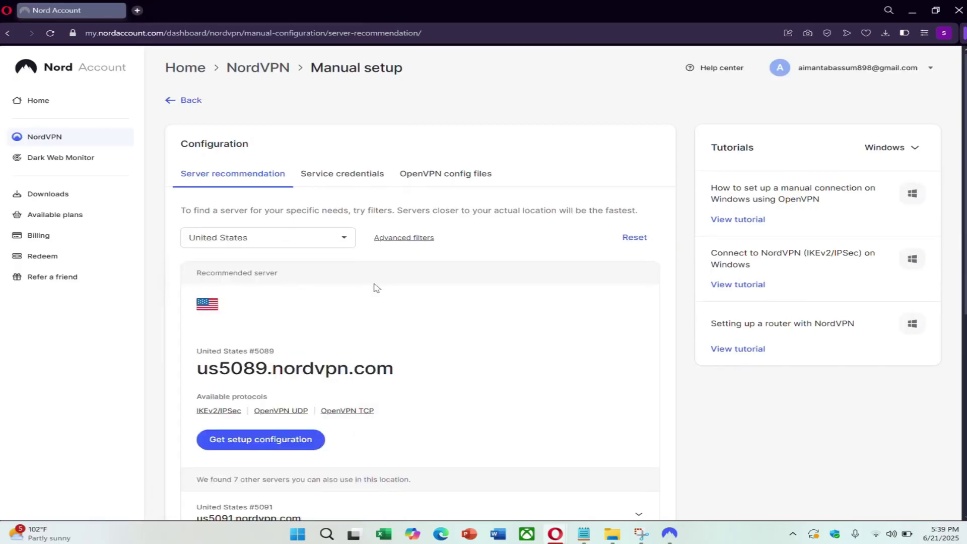
Get the setup configuration for us5089.nordvpn.com with the OpenVPN protocol and download its UDP file.
scroll(374, 287, down, 2)
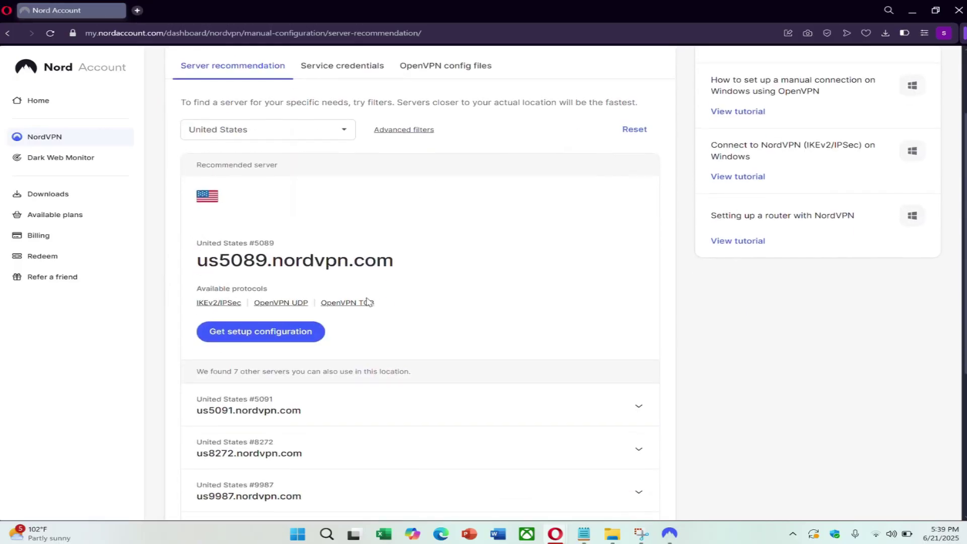
click(276, 325)
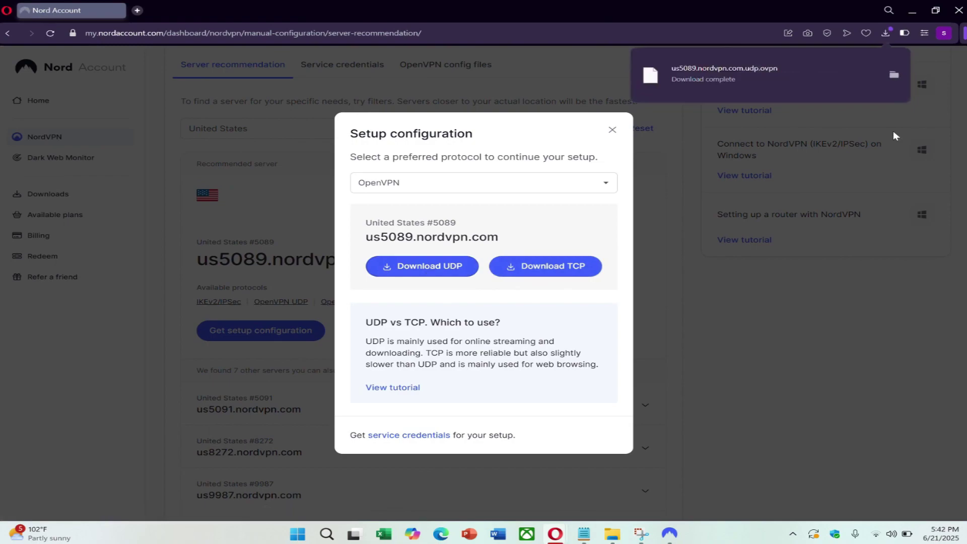
click(588, 184)
click(529, 215)
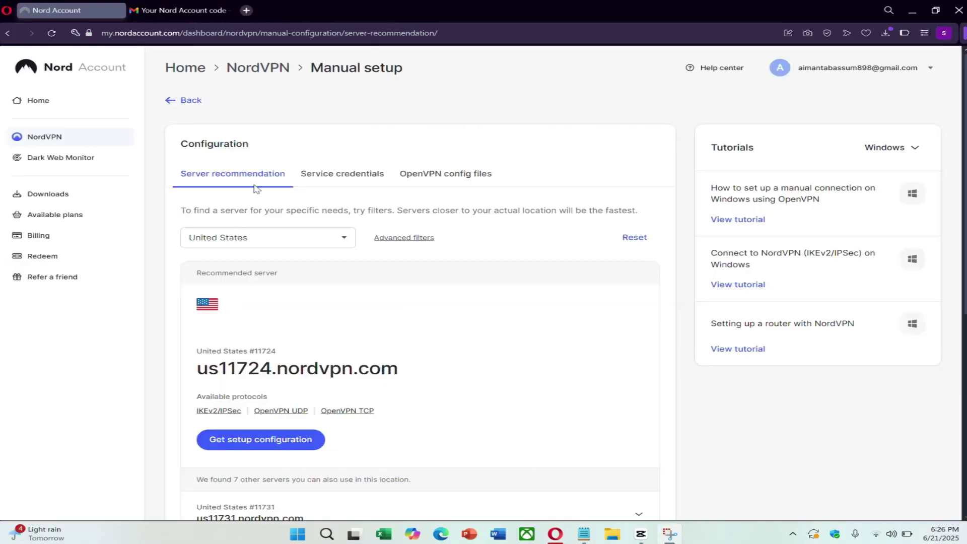
Open the service credentials of the manual setup and copy the username and password.
click(358, 175)
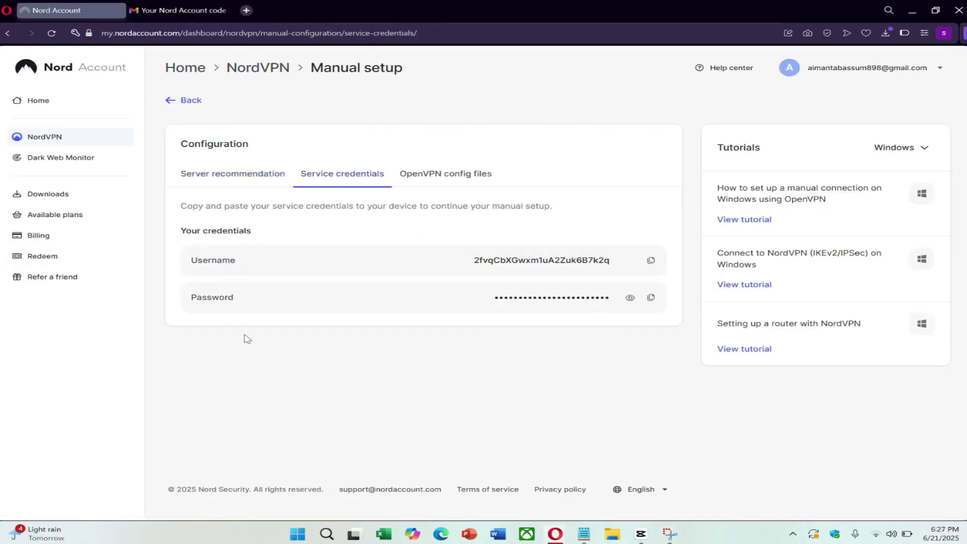
click(650, 261)
click(652, 299)
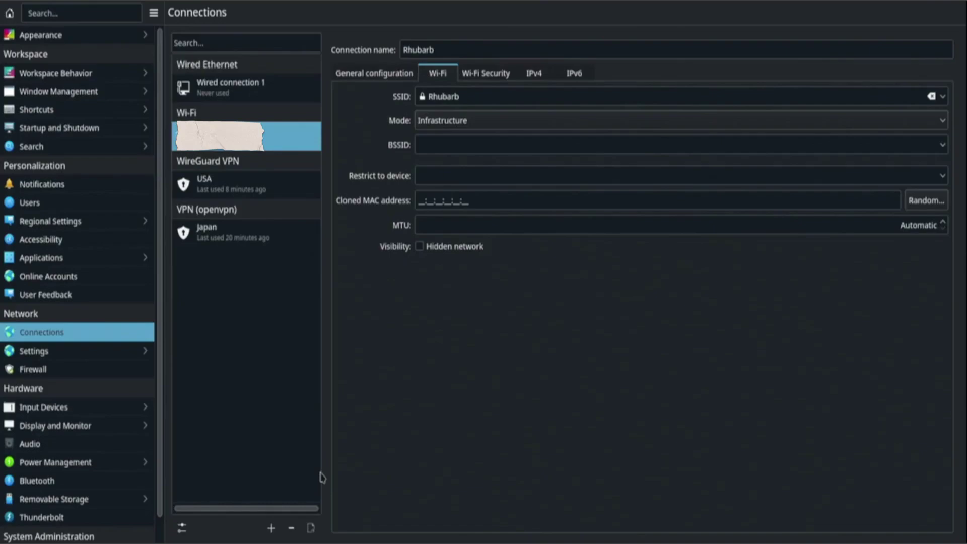
In System Settings, add a VPN connection by importing nl-free-01.protonvpn.net.udp.ovpn from Downloads, and agree to copy its certificates.
click(270, 527)
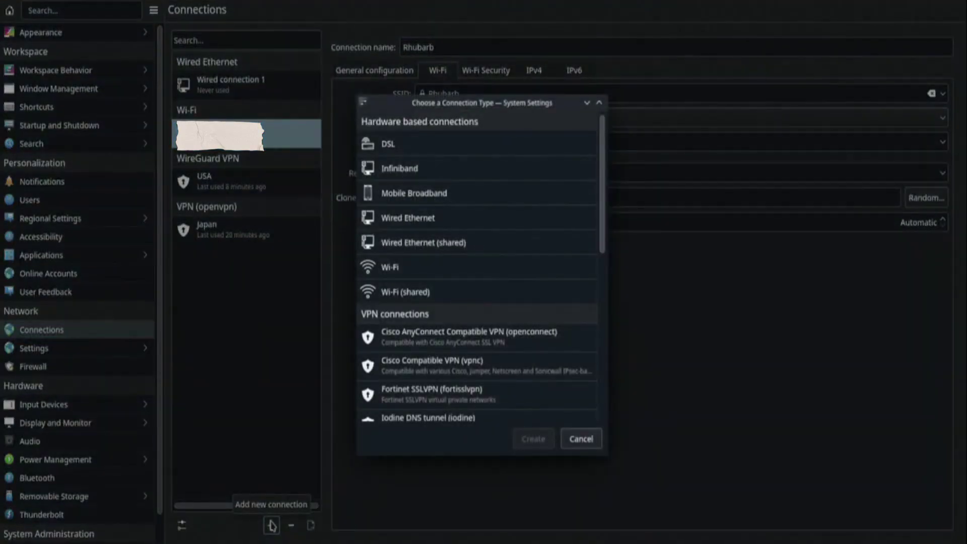
scroll(516, 415, down, 10)
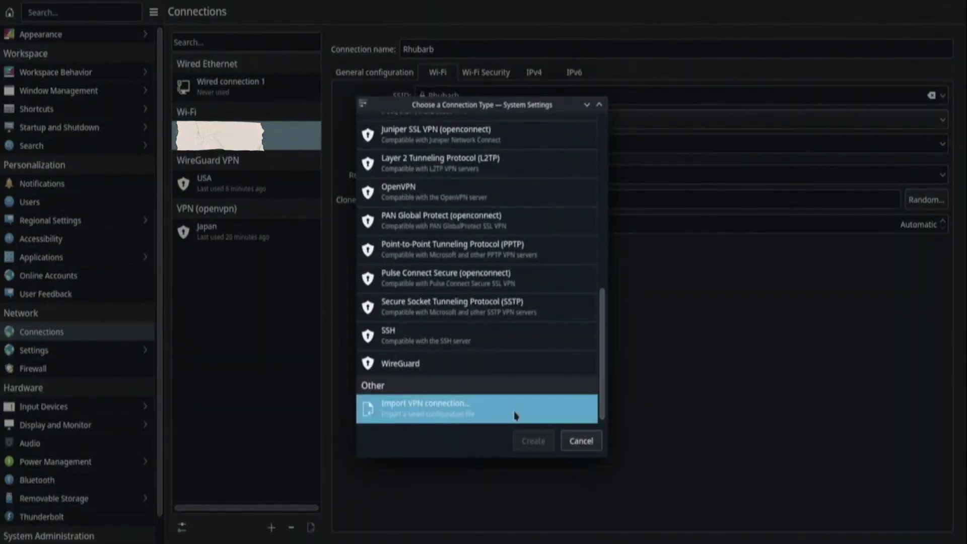
double_click(515, 416)
click(333, 230)
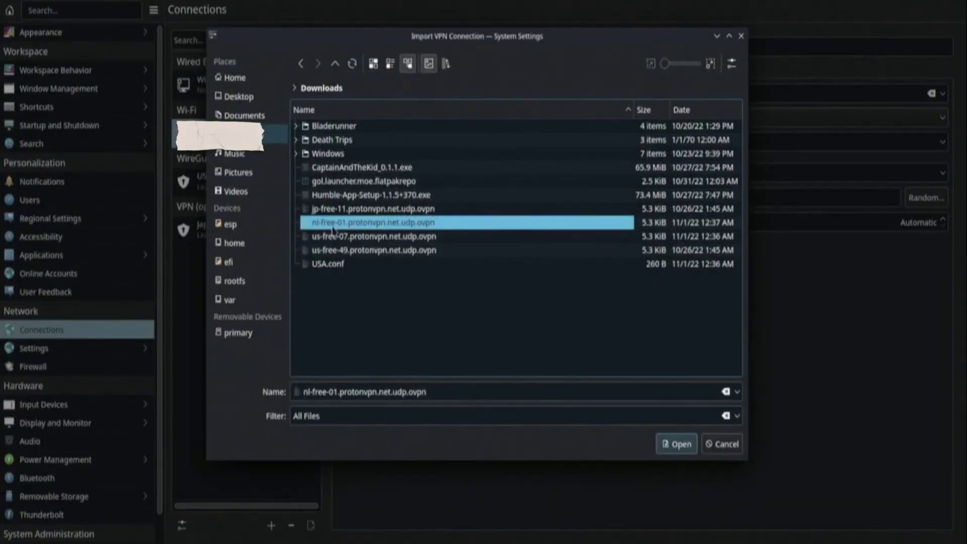
double_click(332, 227)
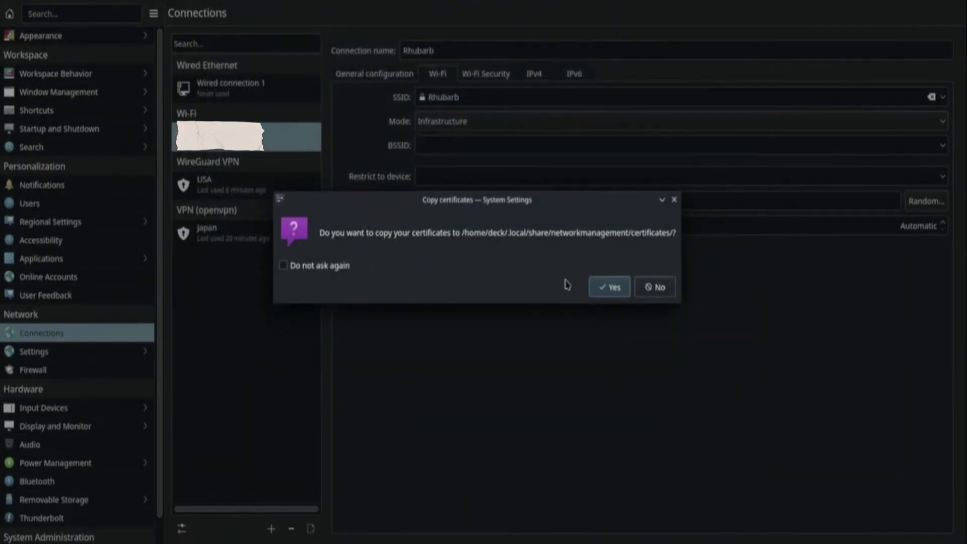
click(609, 287)
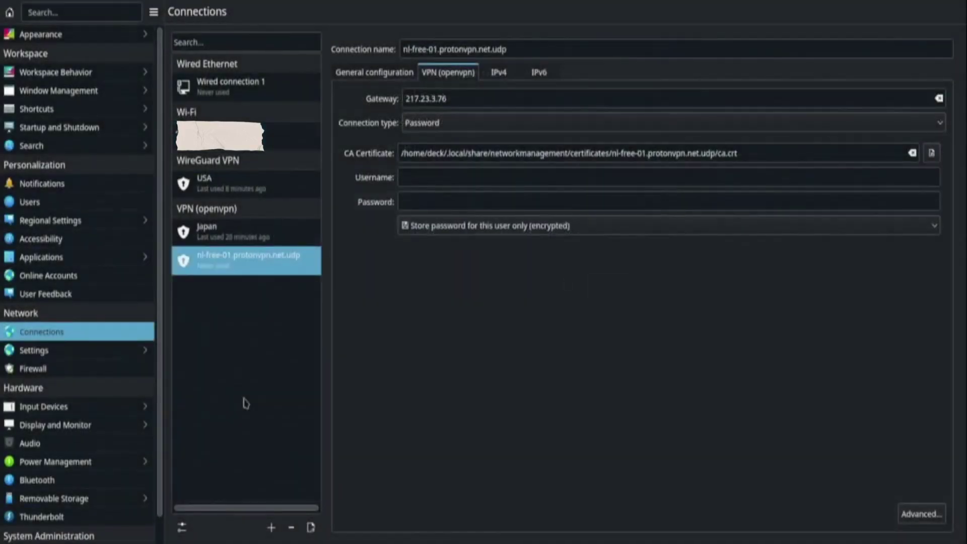